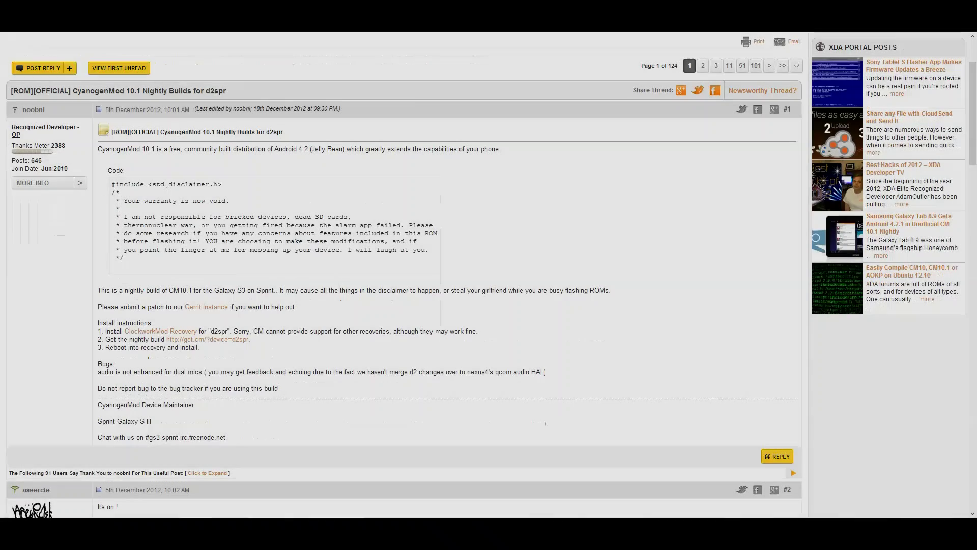
scroll(489, 275, down, 1)
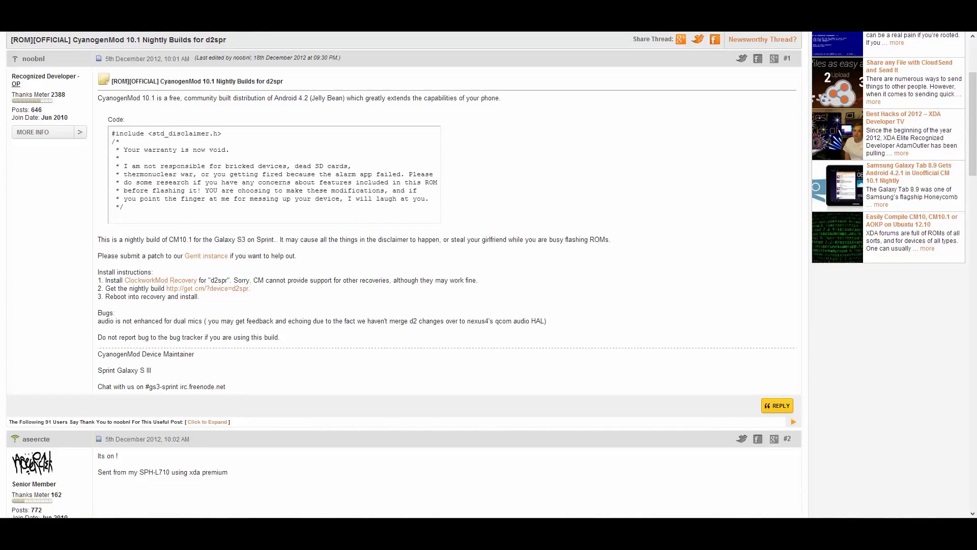
scroll(488, 275, down, 1)
scroll(489, 275, down, 1)
scroll(489, 275, up, 1)
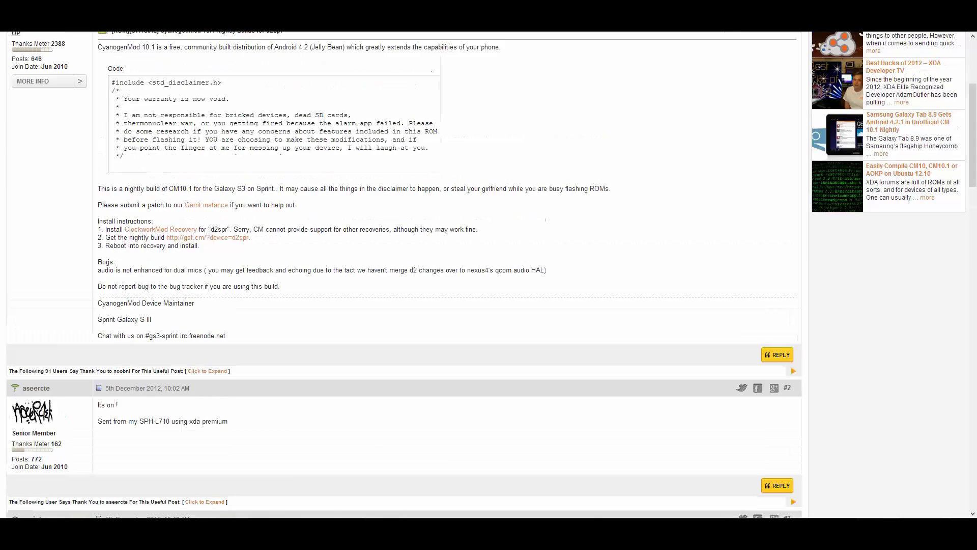
scroll(489, 275, up, 1)
scroll(489, 275, up, 1)
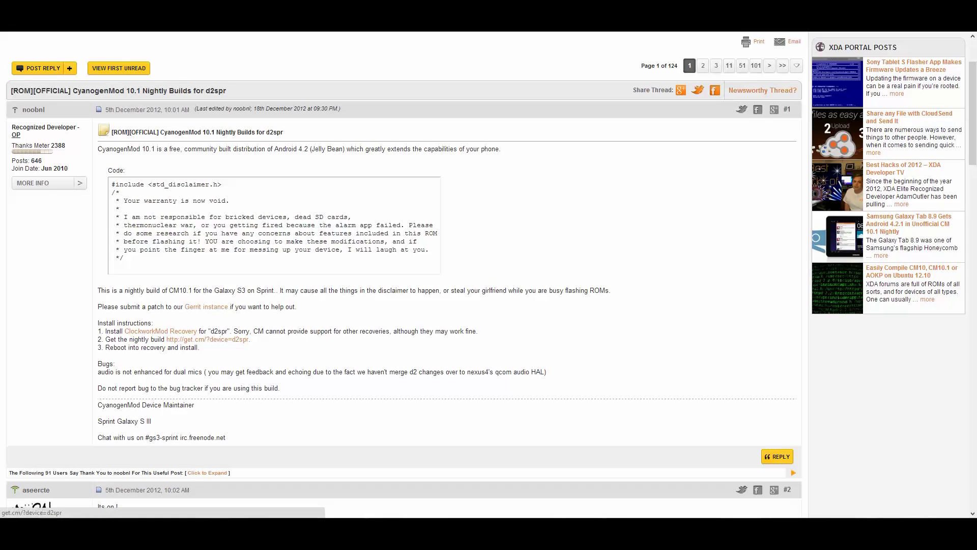
- Download the cm-10.1-20121226-NIGHTLY-d2spr.zip from the d2spr nightly listing
click(207, 339)
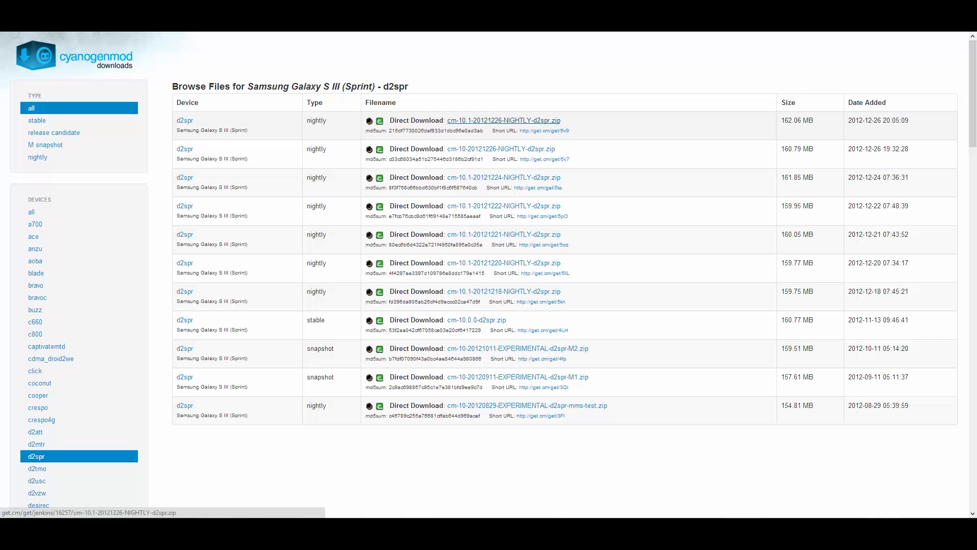
click(504, 120)
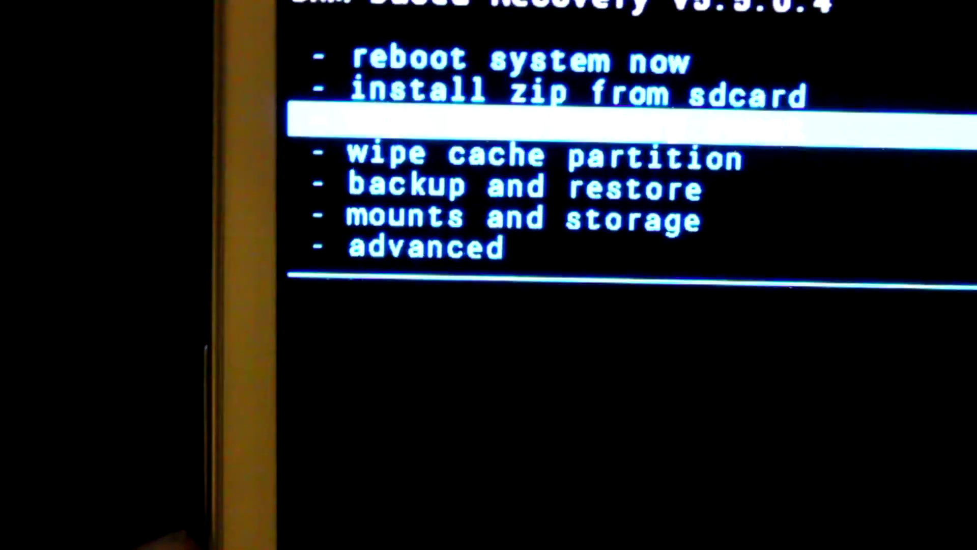
- Start the factory reset from the main menu and move to its Yes confirmation
key(Return)
key(Up)
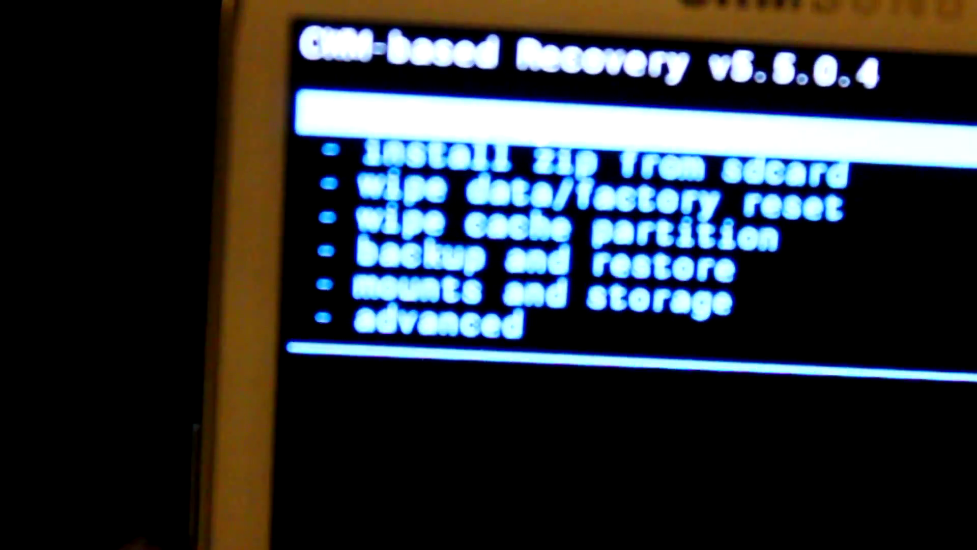
- Wipe the cache partition, confirming Yes - Wipe Cache
key(Down)
key(Down)
key(Down)
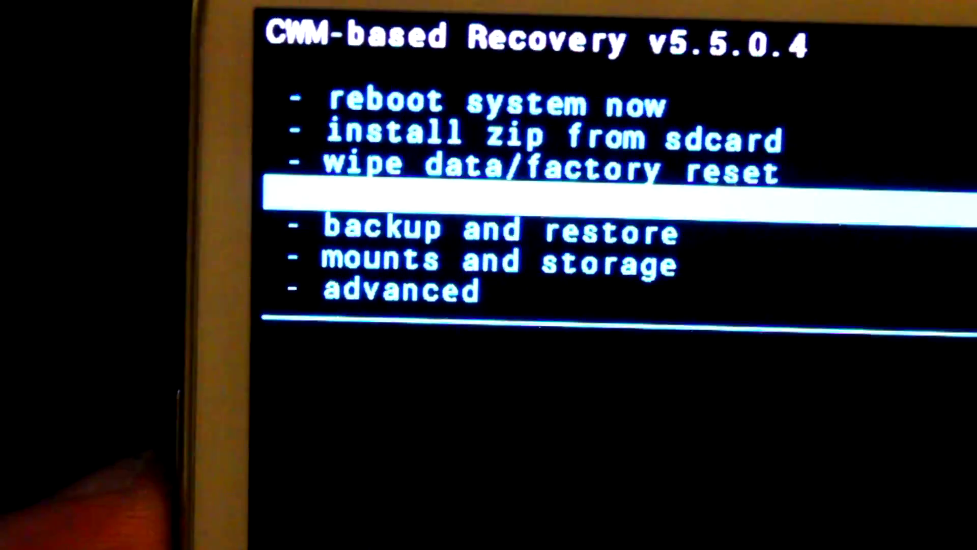
key(Return)
key(Up)
key(Up)
key(Up)
key(Up)
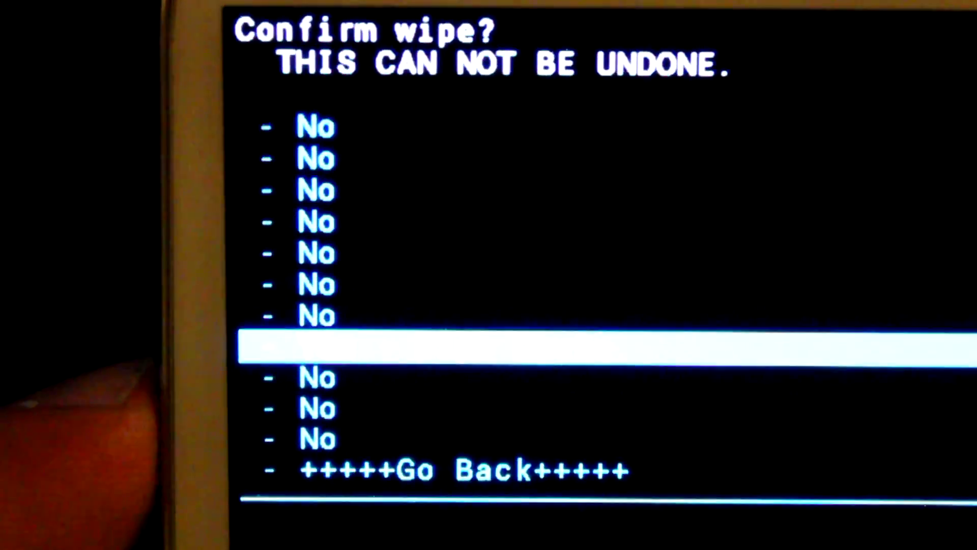
key(Return)
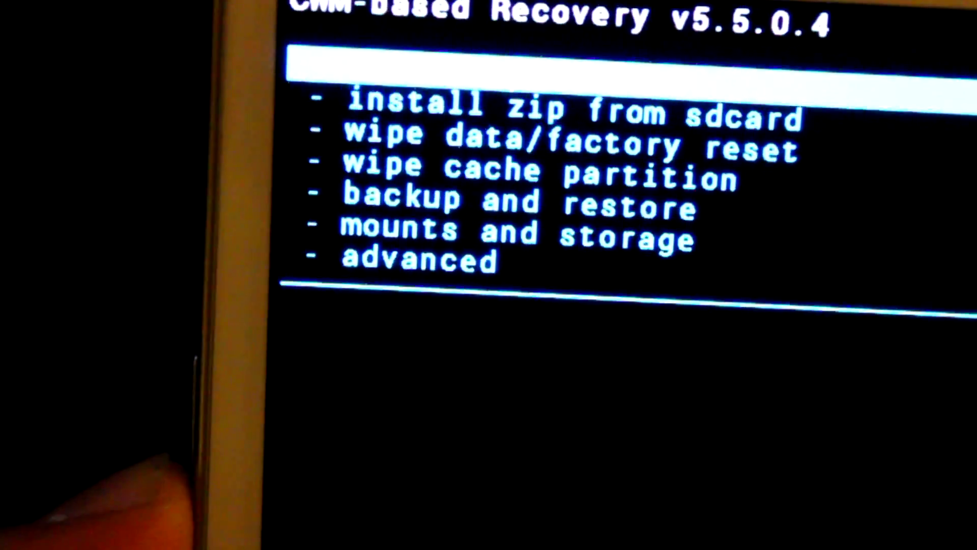
- Wipe the Dalvik cache through the advanced options and confirm Yes
key(Down)
key(Down)
key(Down)
key(Down)
key(Down)
key(Down)
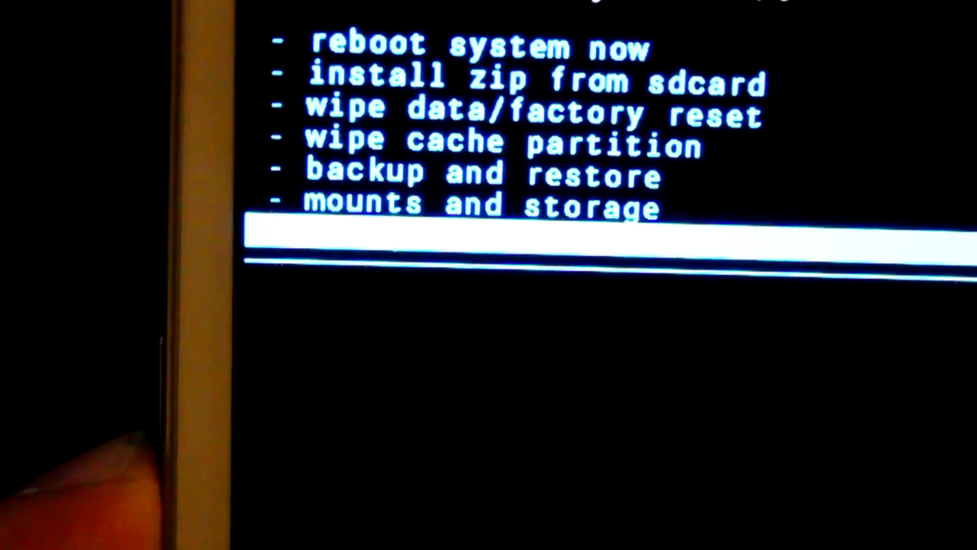
key(Return)
key(Return)
key(Up)
key(Up)
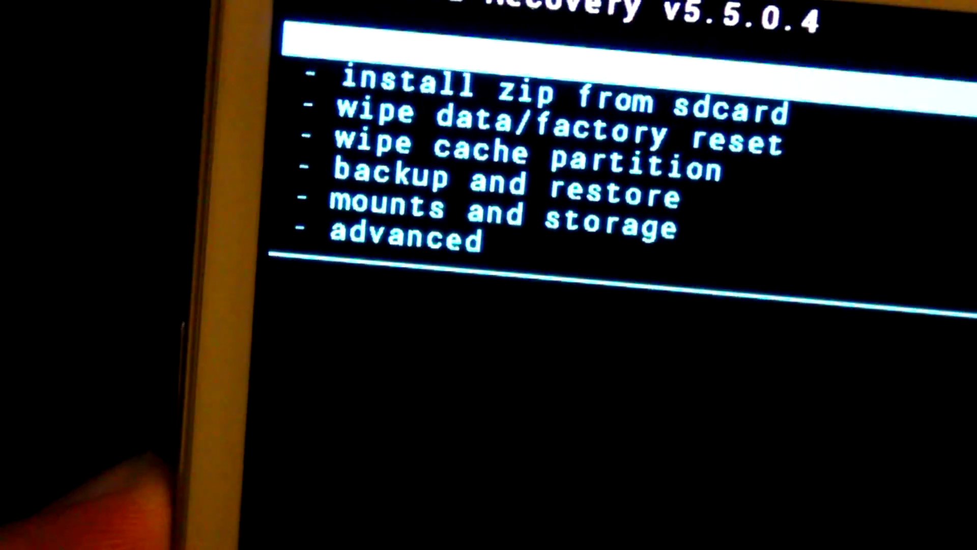
- Install the CM 10.1 nightly zip chosen from the SD card and confirm it
key(Down)
key(Down)
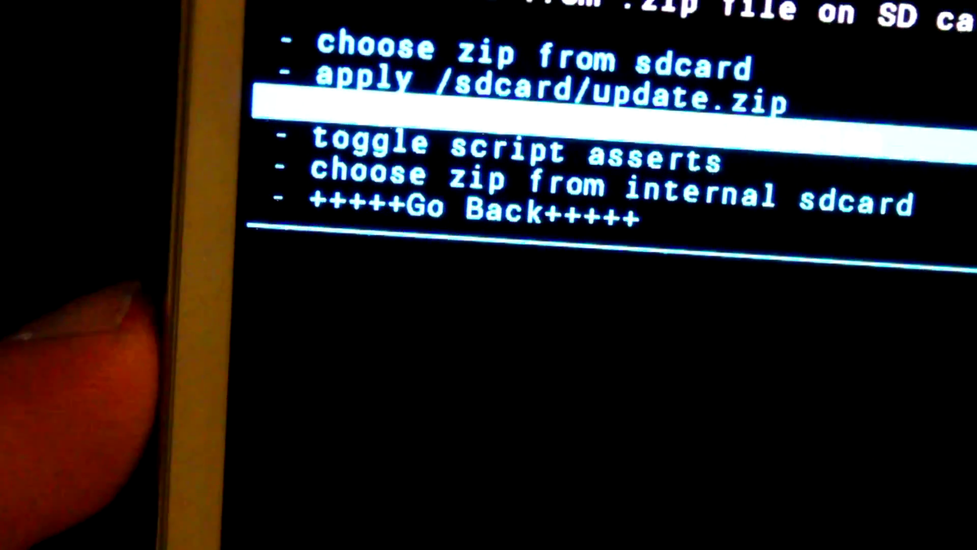
key(Up)
key(Return)
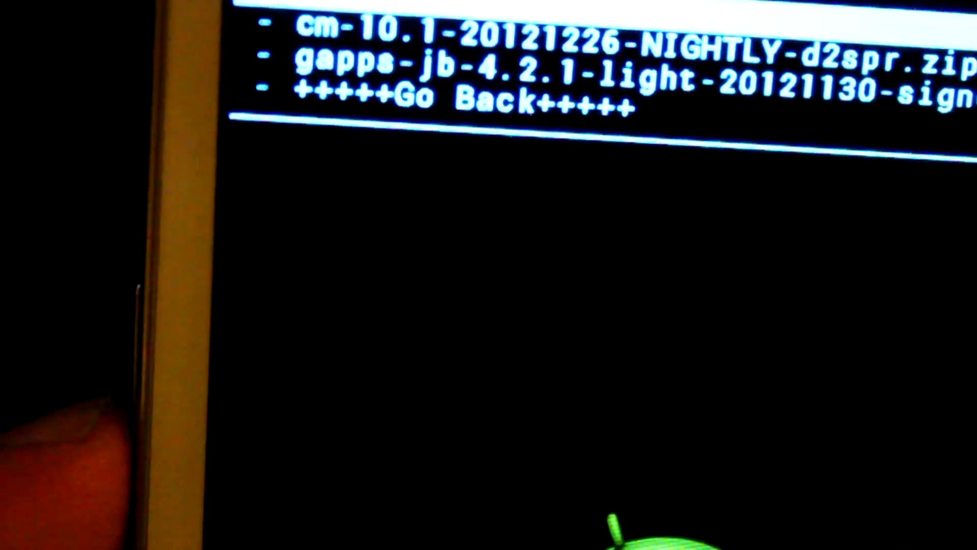
key(Down)
key(Return)
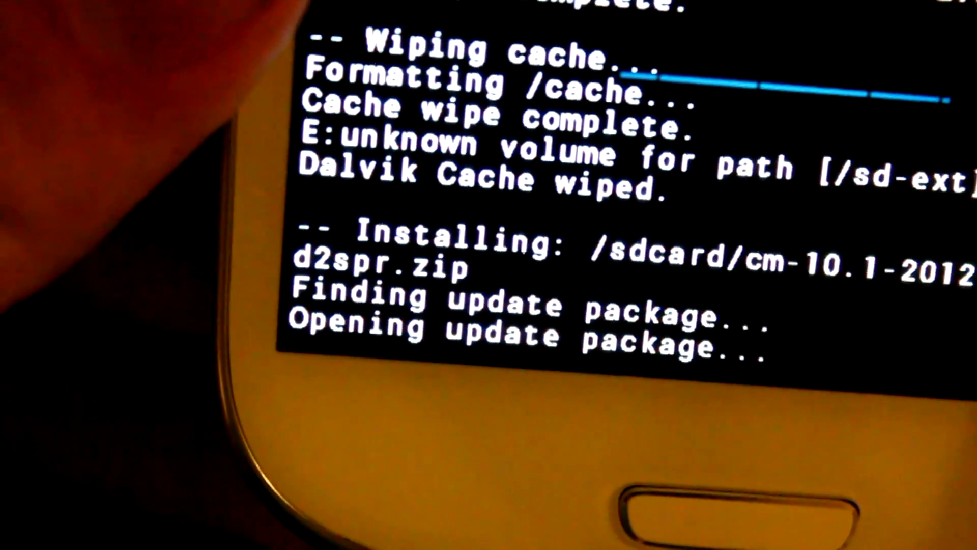
- Install the Google Apps 4.2.1 zip from the SD card and confirm it
key(Return)
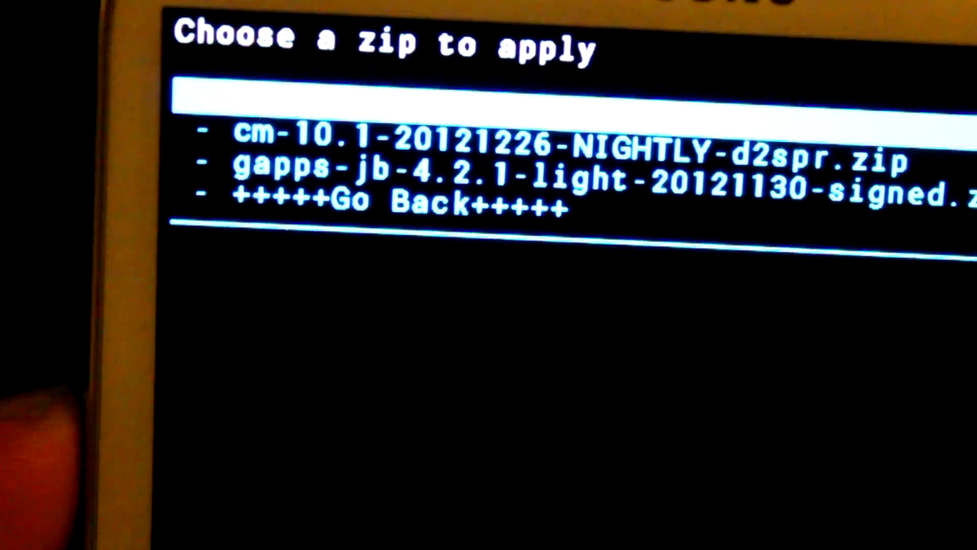
key(Down)
key(Down)
key(Return)
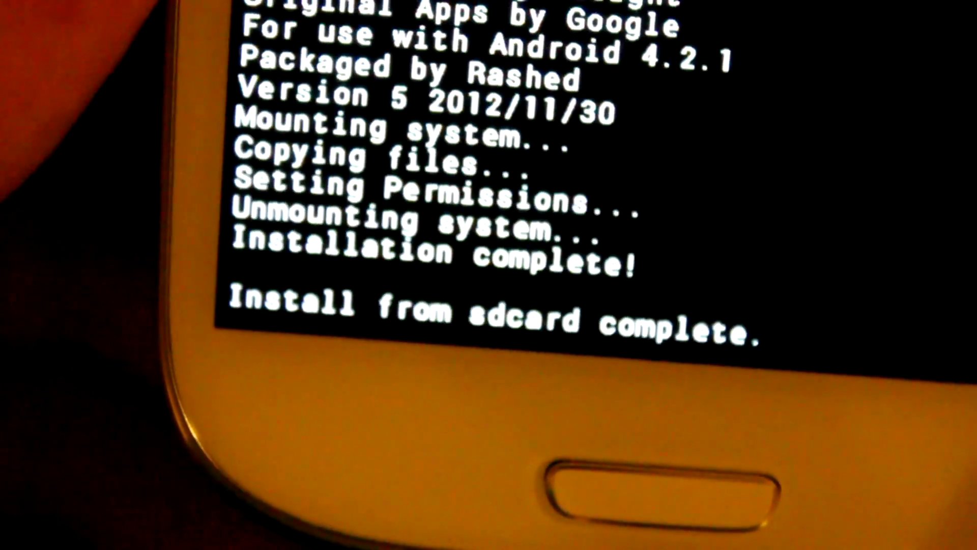
- Go back to the recovery main menu and move toward reboot system now
key(Up)
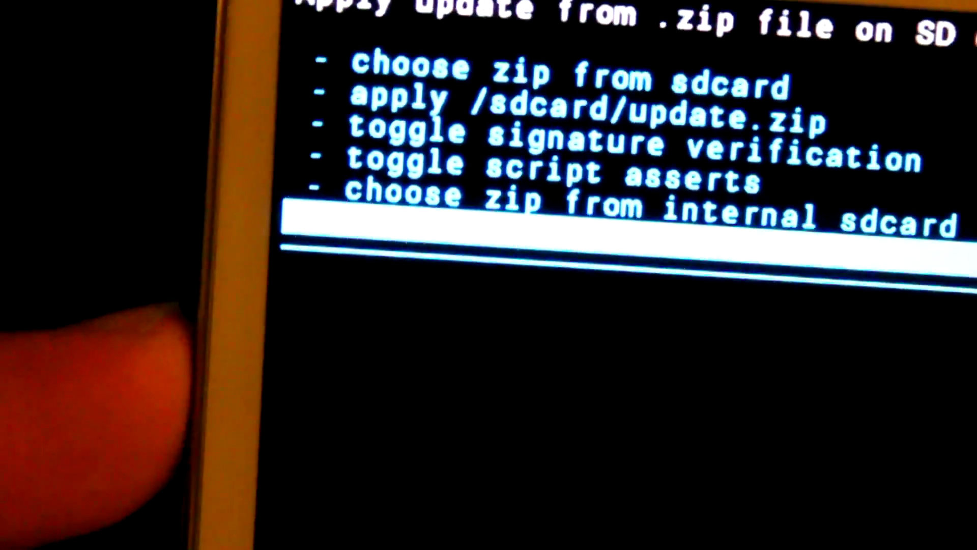
key(Return)
key(Down)
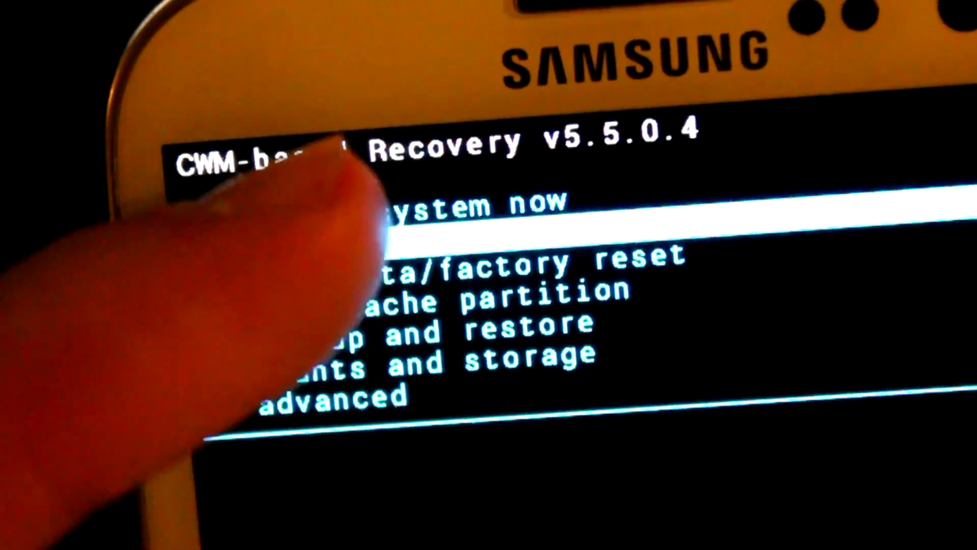